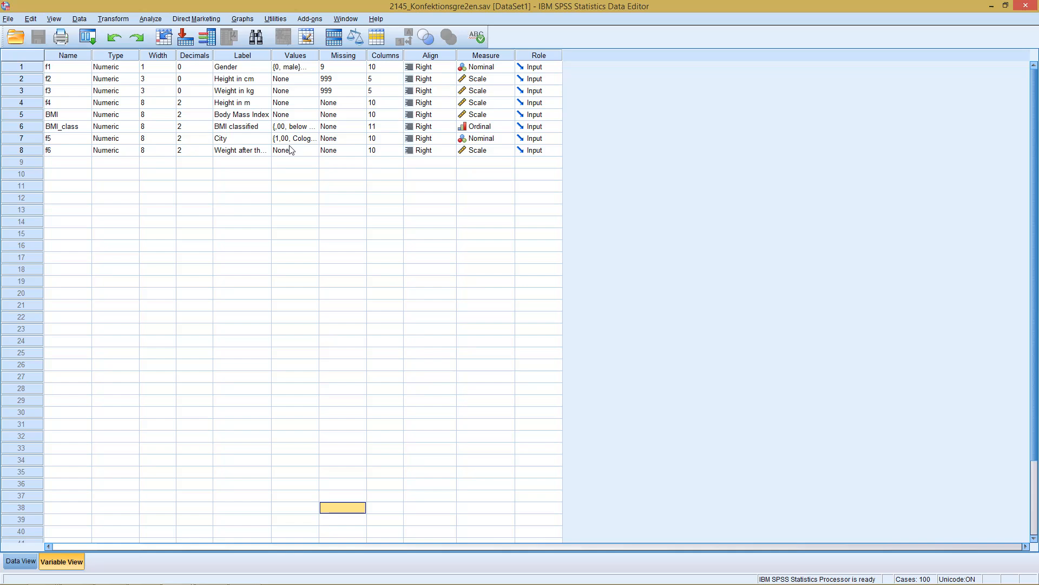
# Step: Run a Crosstabs of BMI classified (rows) by City (columns) from Analyze > Descriptive Statistics
pyautogui.click(150, 19)
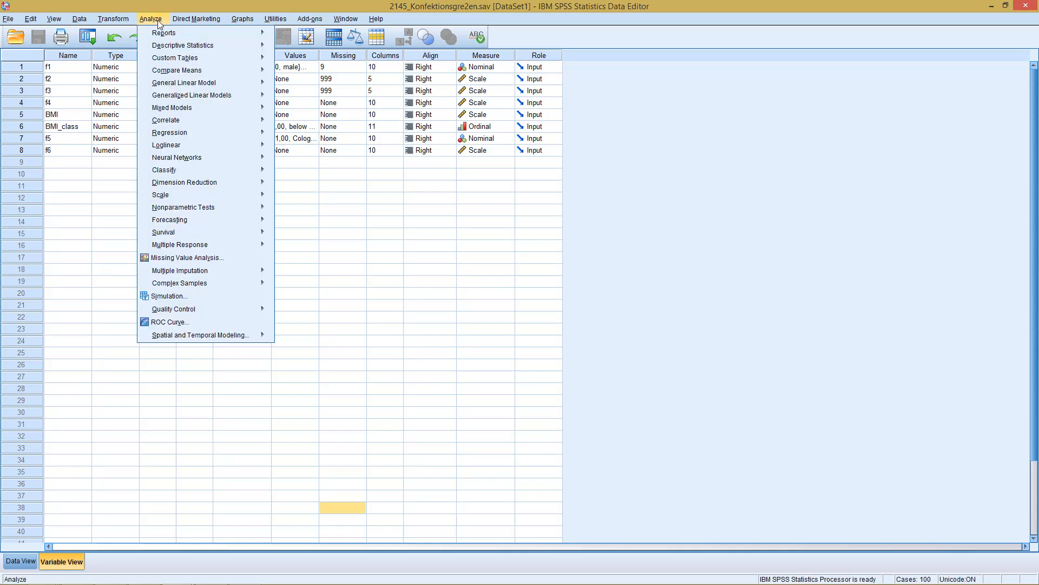
pyautogui.moveTo(183, 45)
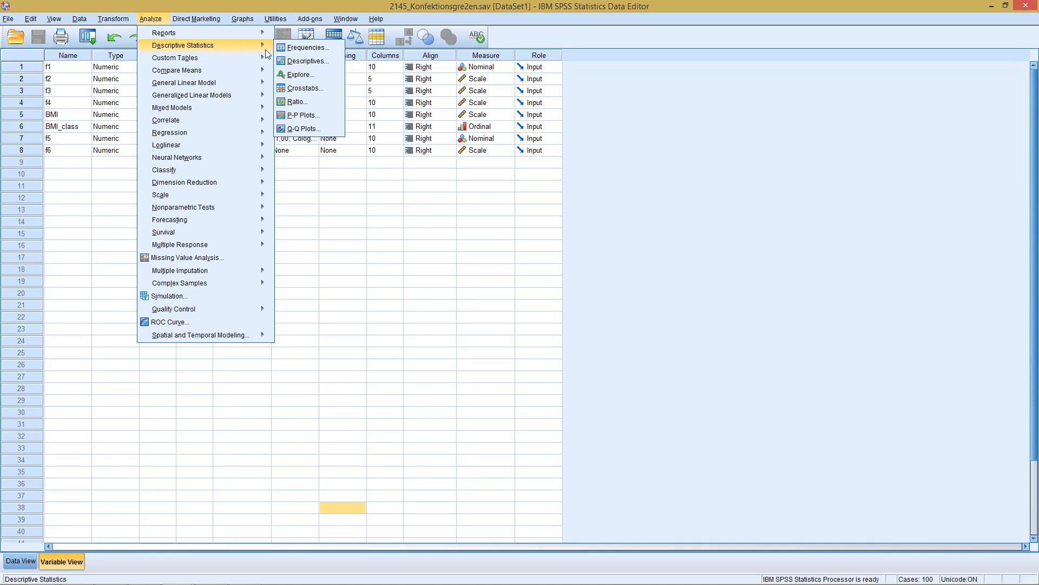
pyautogui.click(303, 88)
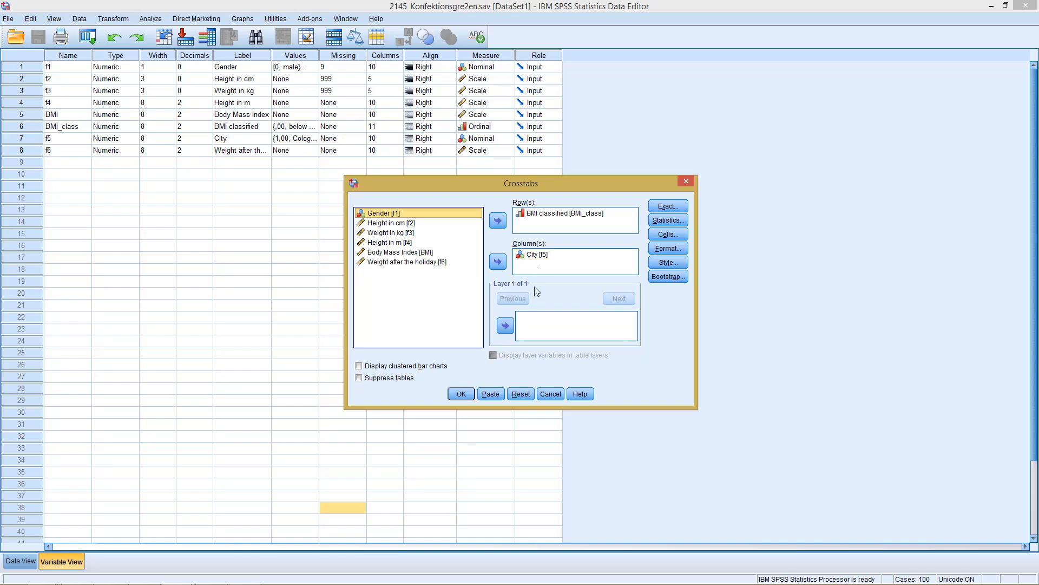
pyautogui.click(461, 394)
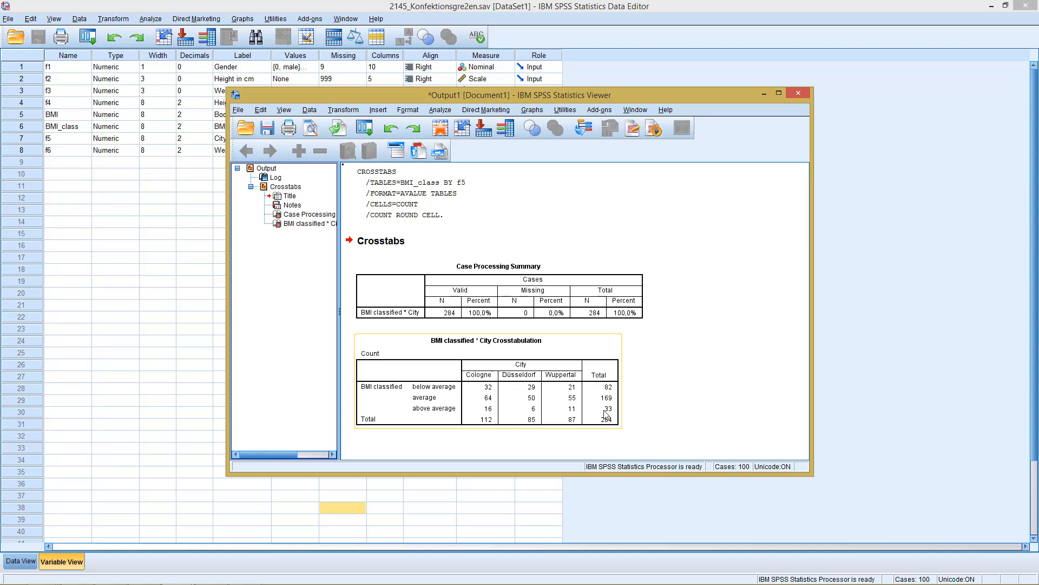
pyautogui.click(585, 448)
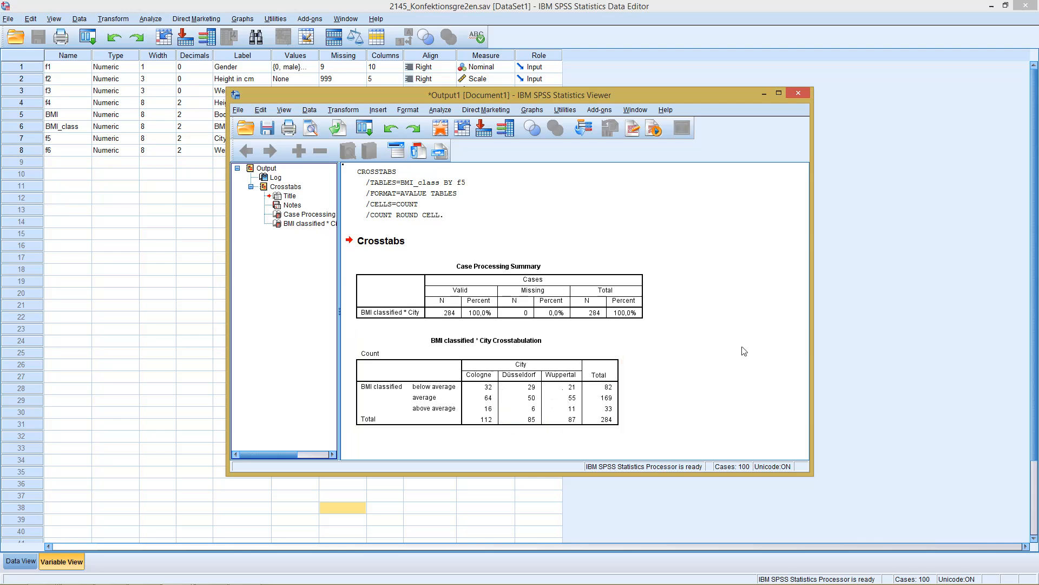
pyautogui.click(702, 355)
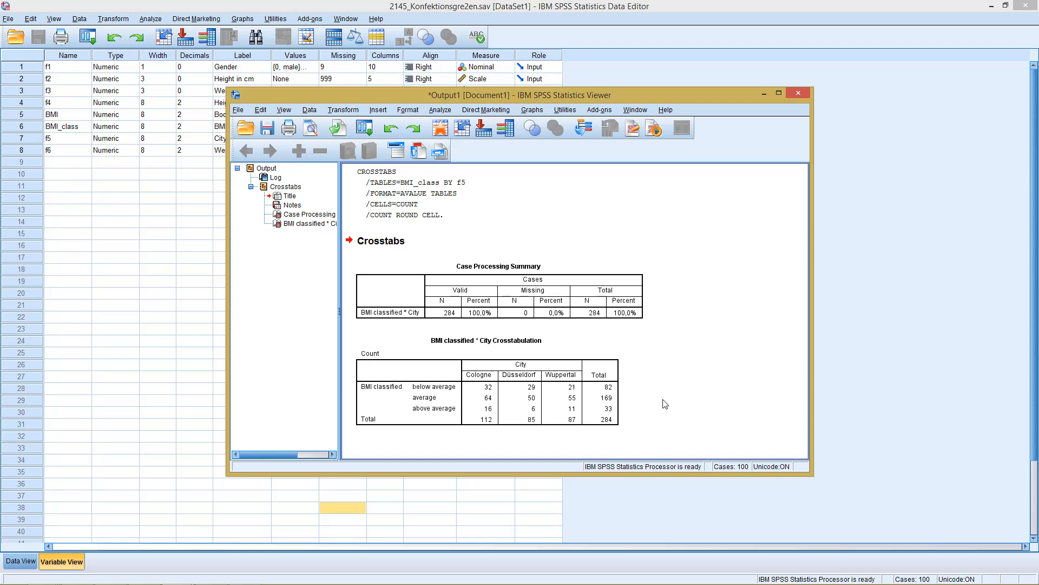
pyautogui.doubleClick(541, 390)
# Step: Start a correspondence analysis from Dimension Reduction, with BMI classified as Row and City as Column
pyautogui.click(440, 110)
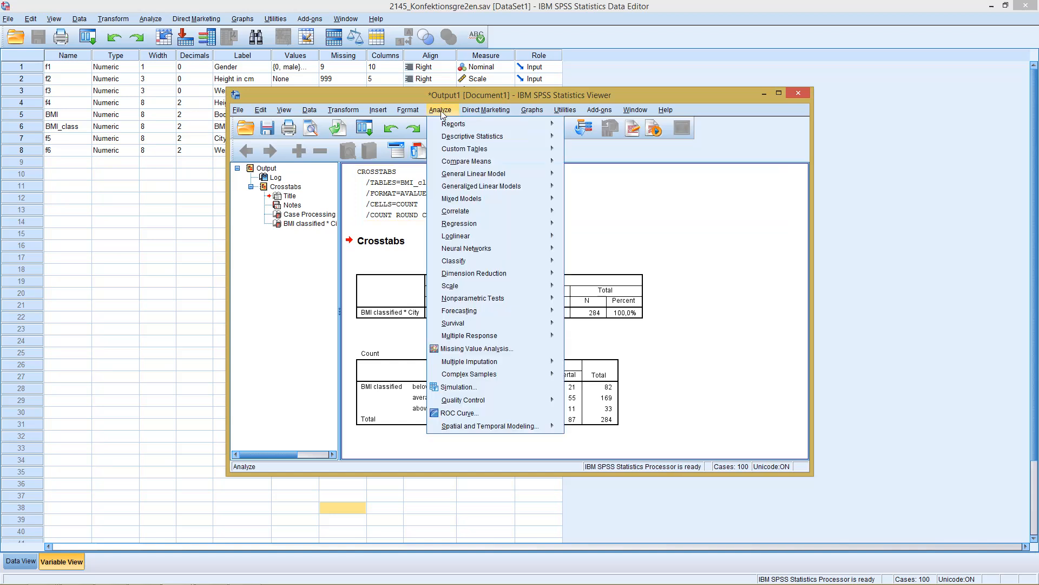
pyautogui.moveTo(475, 274)
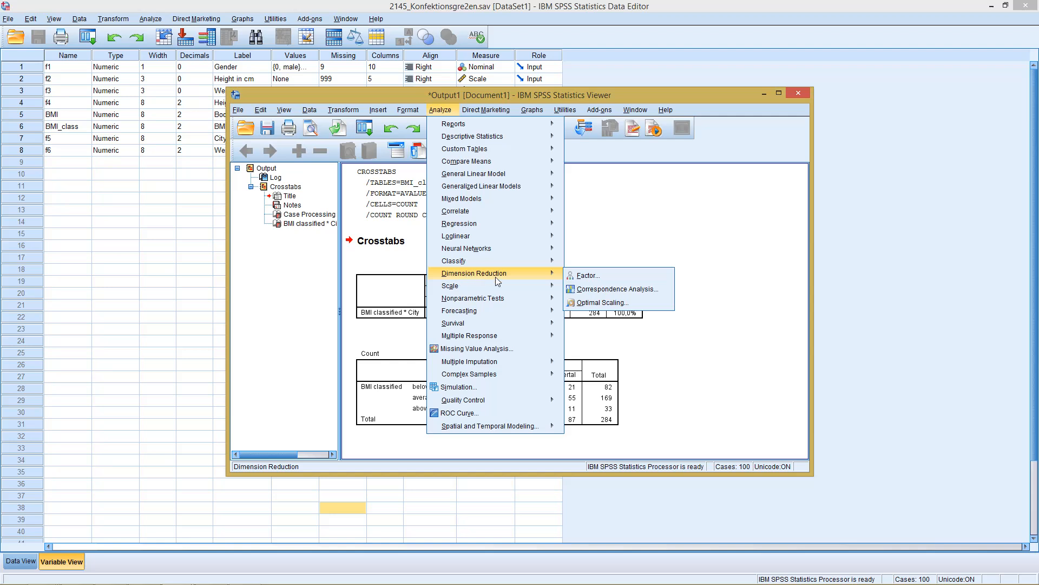
pyautogui.click(585, 289)
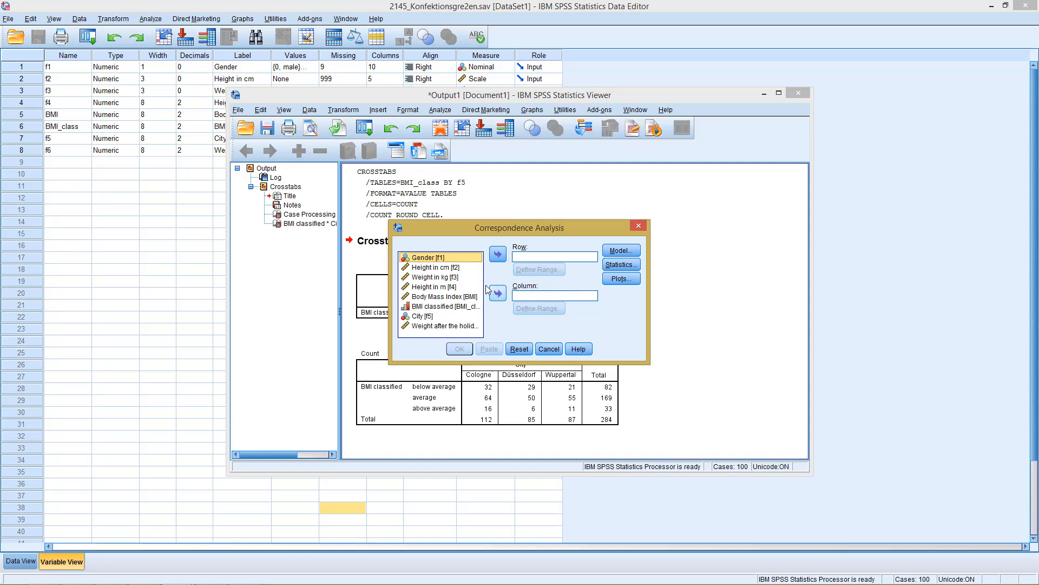
pyautogui.click(450, 307)
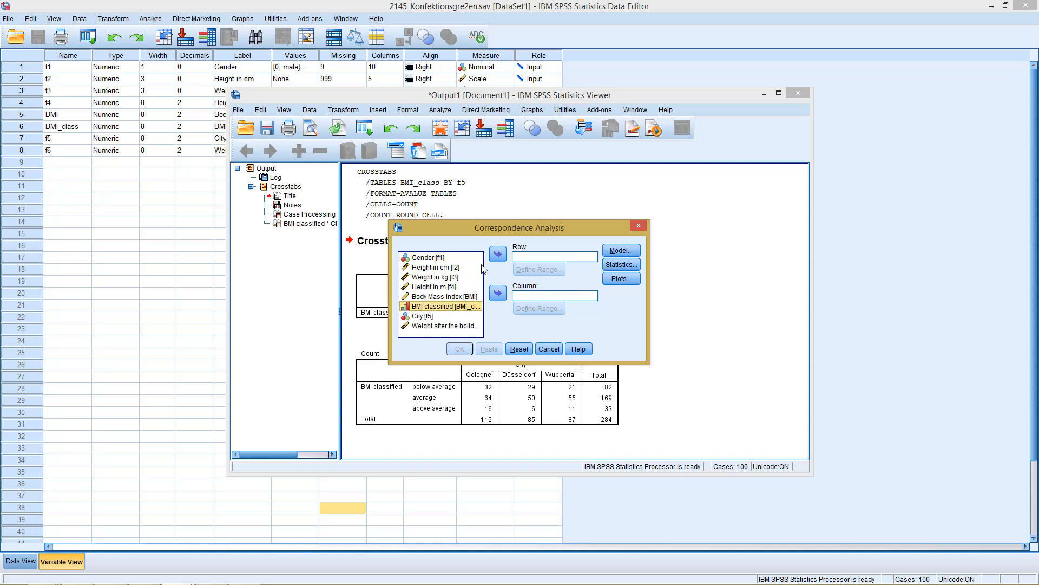
pyautogui.click(497, 254)
pyautogui.click(442, 308)
pyautogui.click(498, 293)
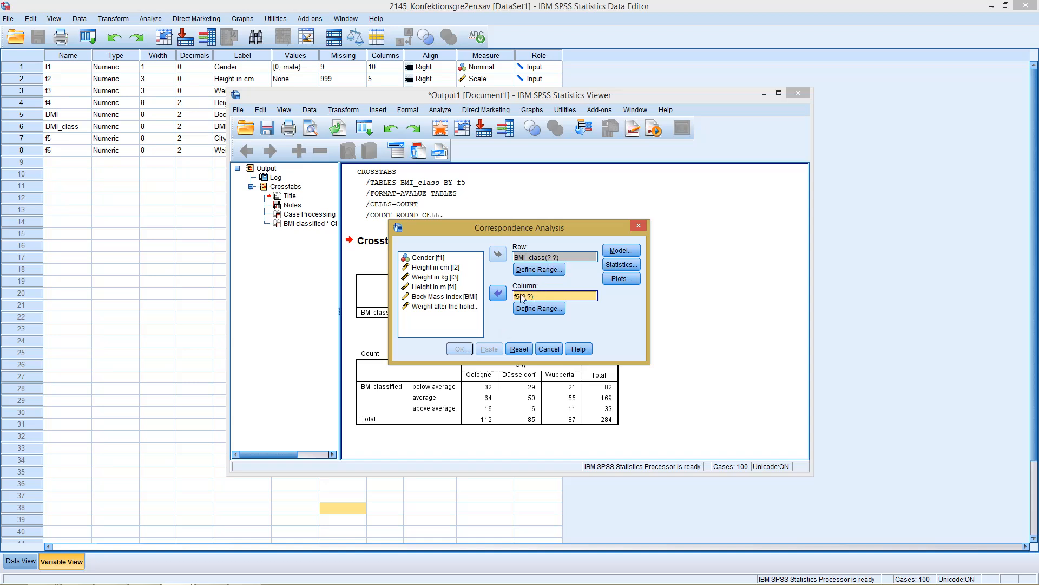
# Step: Define the BMI classified row category range as 0 to 2
pyautogui.click(545, 270)
pyautogui.write('0')
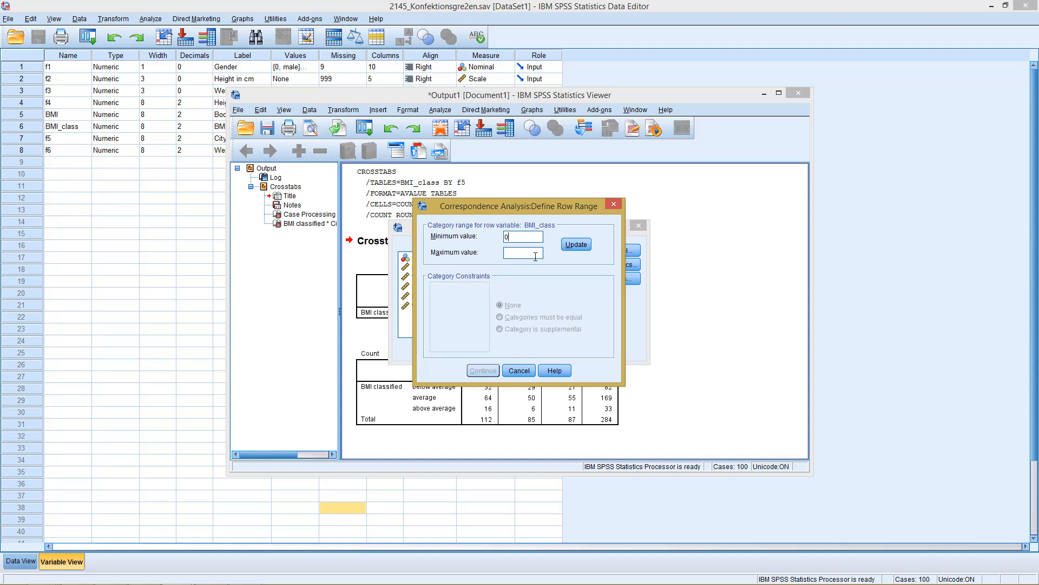
pyautogui.click(533, 254)
pyautogui.write('2')
pyautogui.click(576, 245)
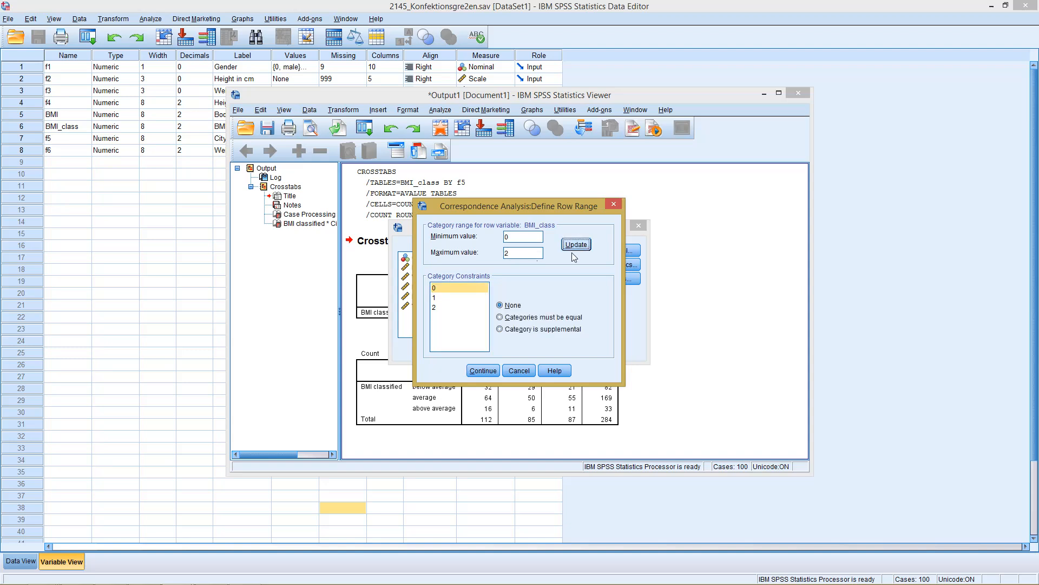
pyautogui.click(474, 372)
# Step: Define the City column category range as 1 to 3
pyautogui.click(540, 312)
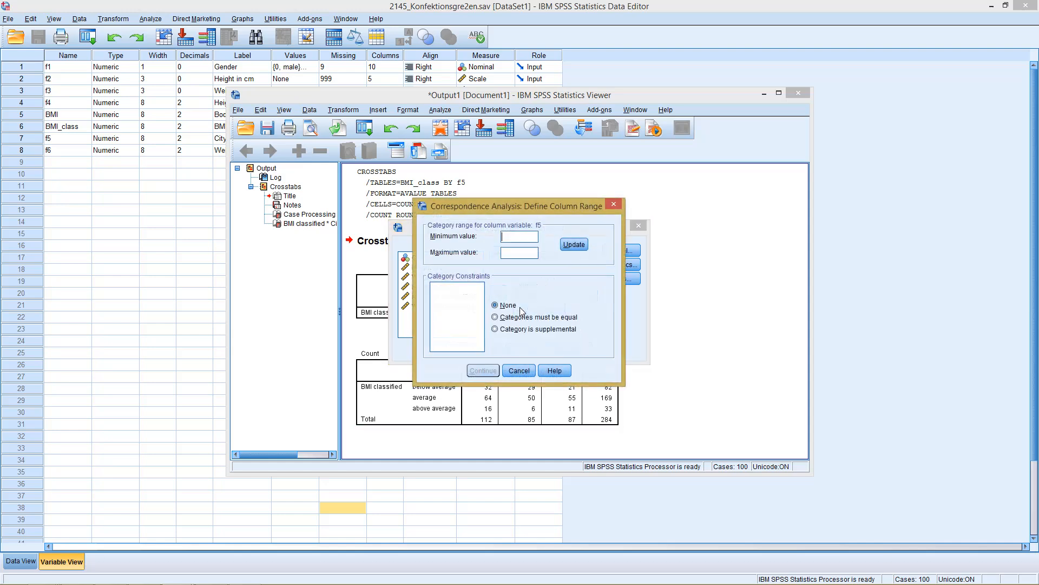
pyautogui.write('1')
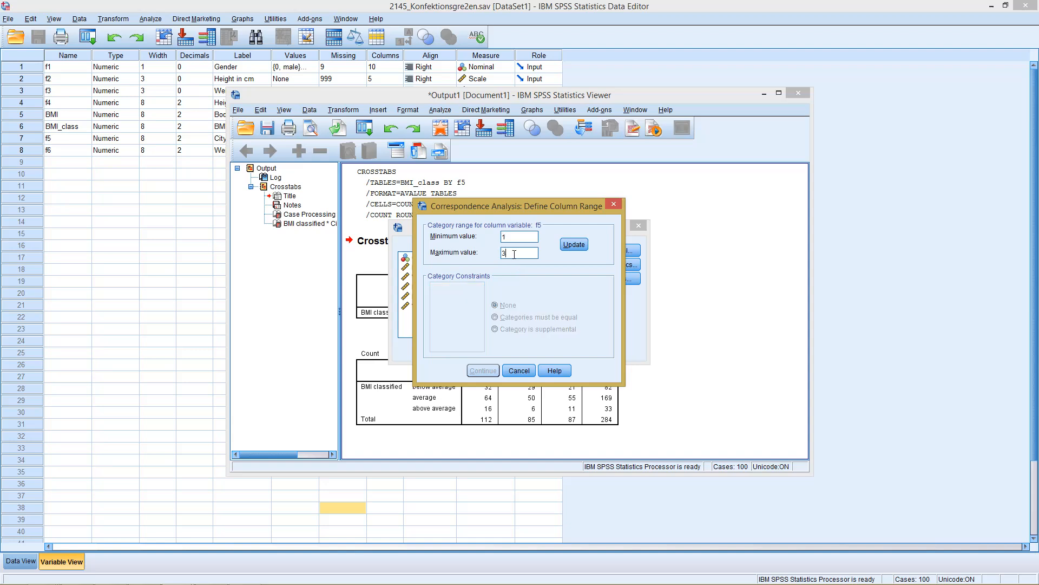
pyautogui.click(574, 245)
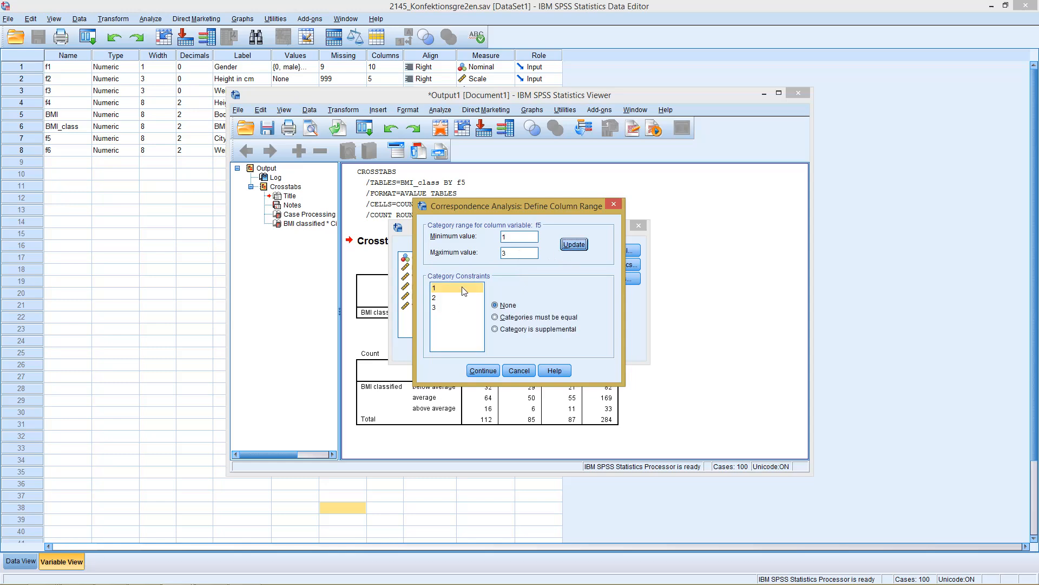
pyautogui.click(482, 370)
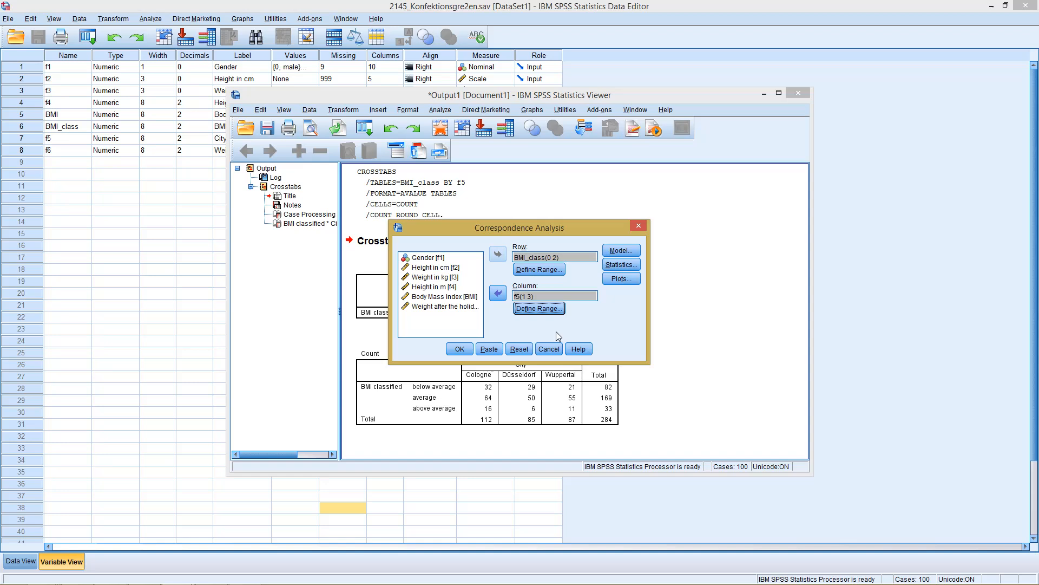
# Step: Keep the Biplot scatterplot with all dimensions in the Plots options and continue
pyautogui.click(624, 281)
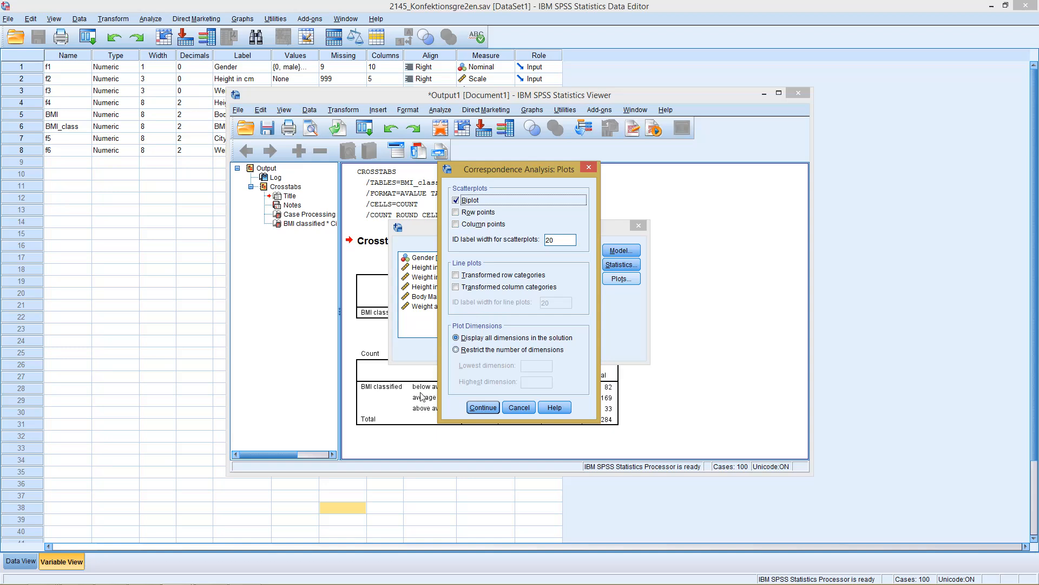
pyautogui.click(481, 408)
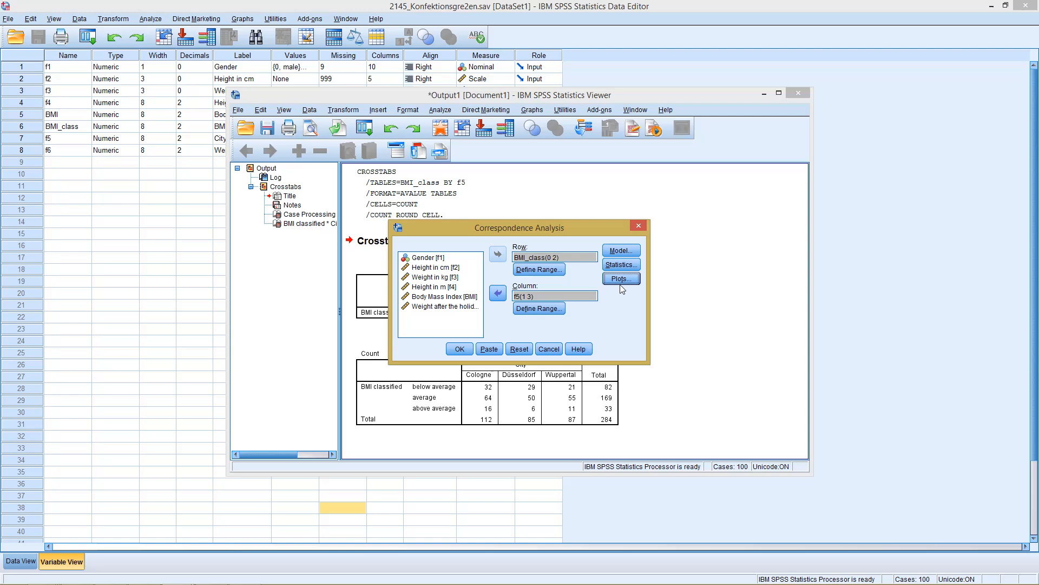
# Step: Keep the model at 2 dimensions, chi-square distance, symmetrical normalization, and run the analysis
pyautogui.click(619, 250)
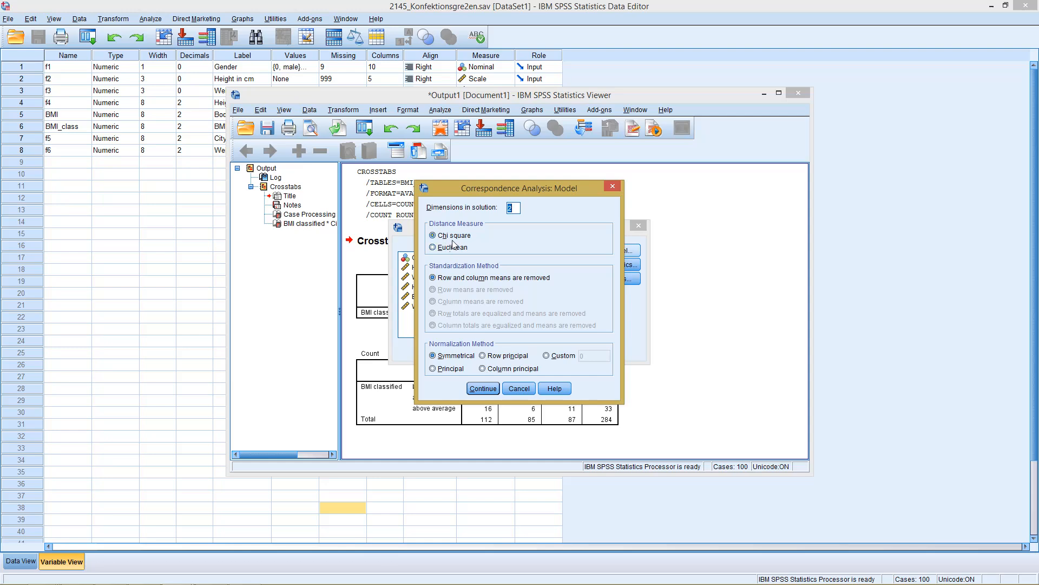
pyautogui.click(484, 388)
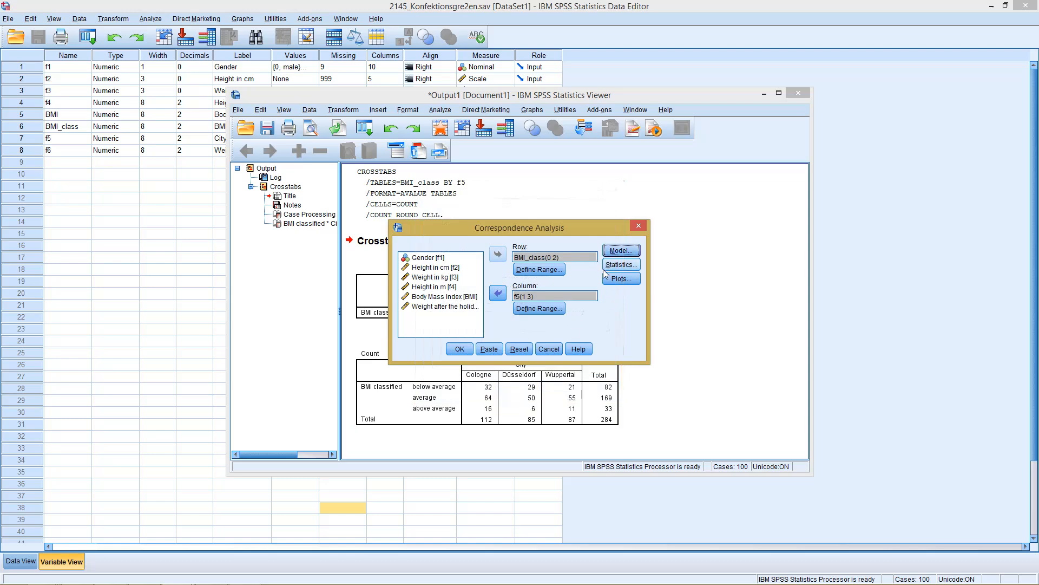
pyautogui.click(459, 350)
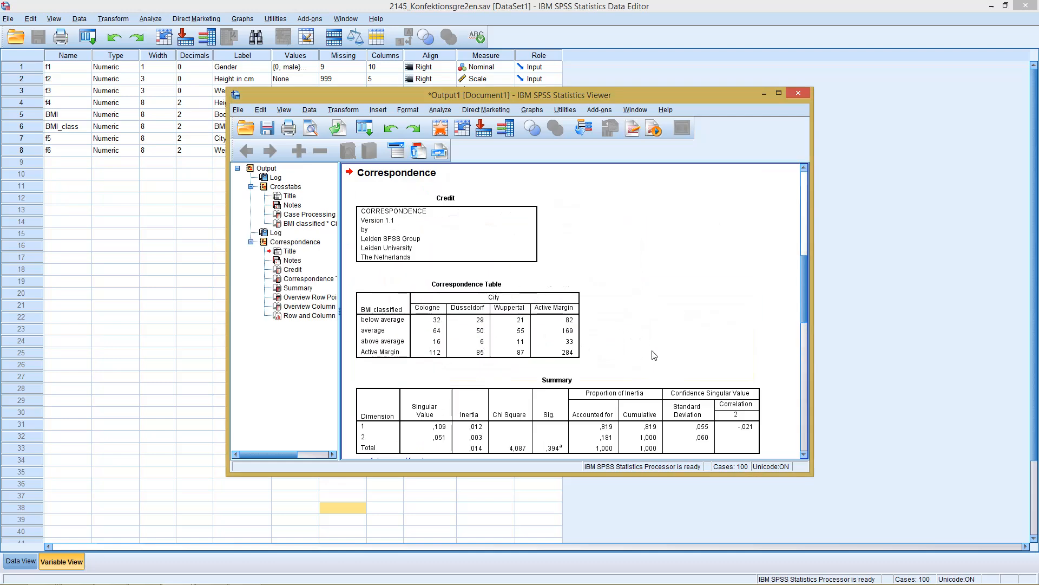
# Step: Select the Correspondence Table and Summary tables in turn while scrolling to the Overview Row Points
pyautogui.click(524, 348)
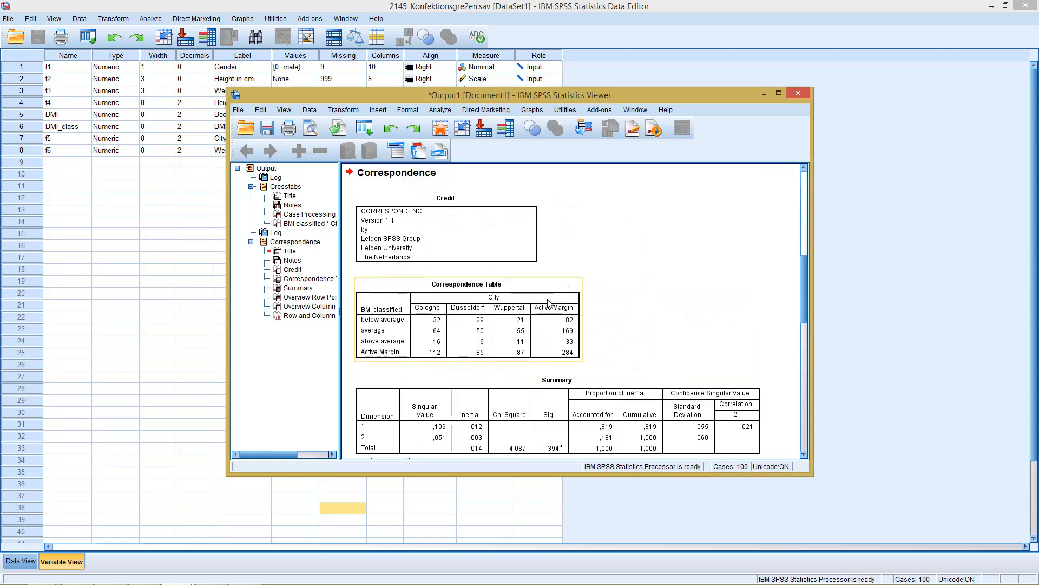
pyautogui.click(506, 312)
pyautogui.scroll(-5, 802, 317)
pyautogui.click(512, 313)
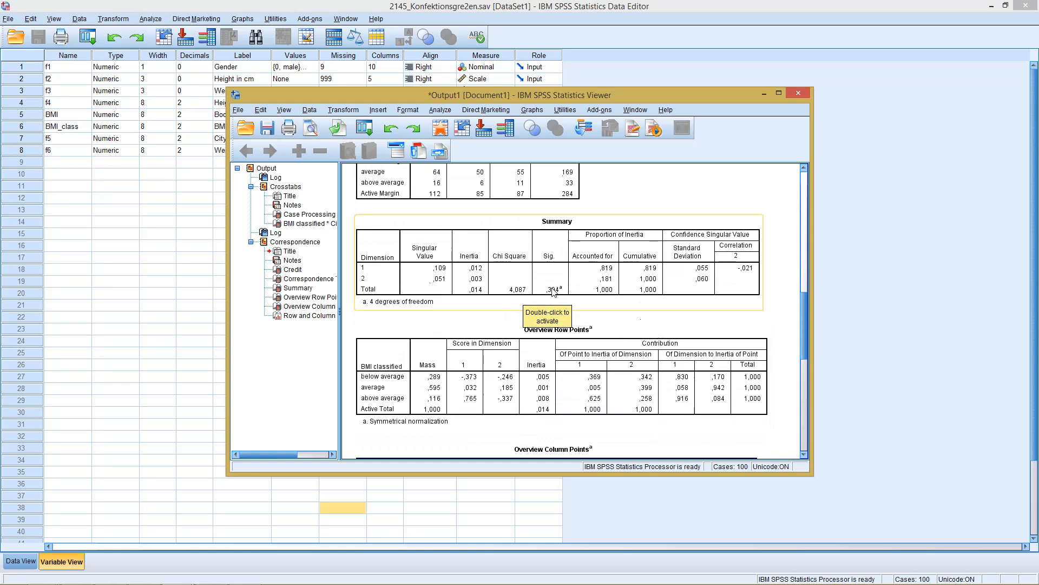
pyautogui.click(530, 194)
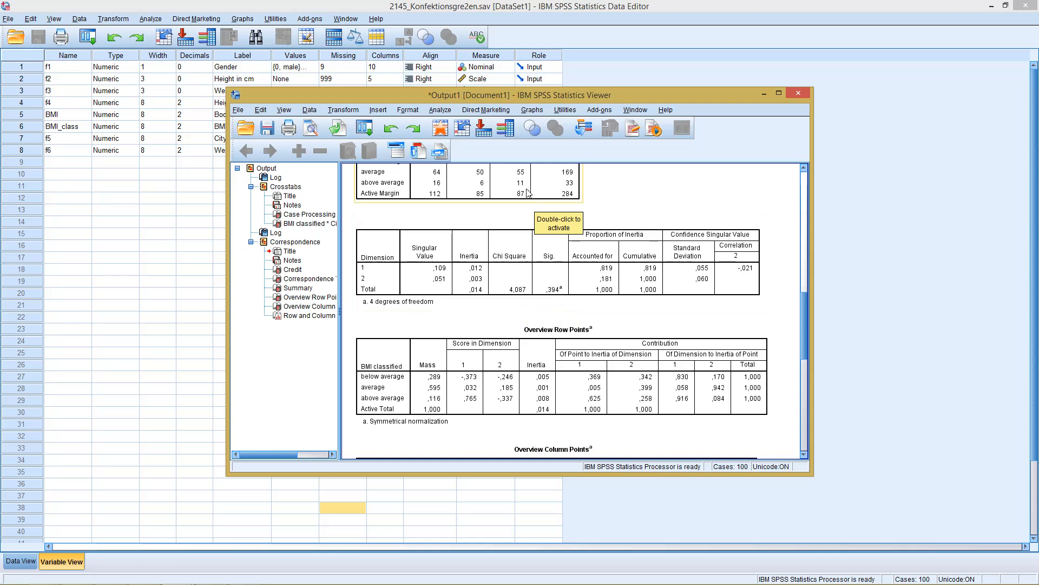
pyautogui.click(527, 239)
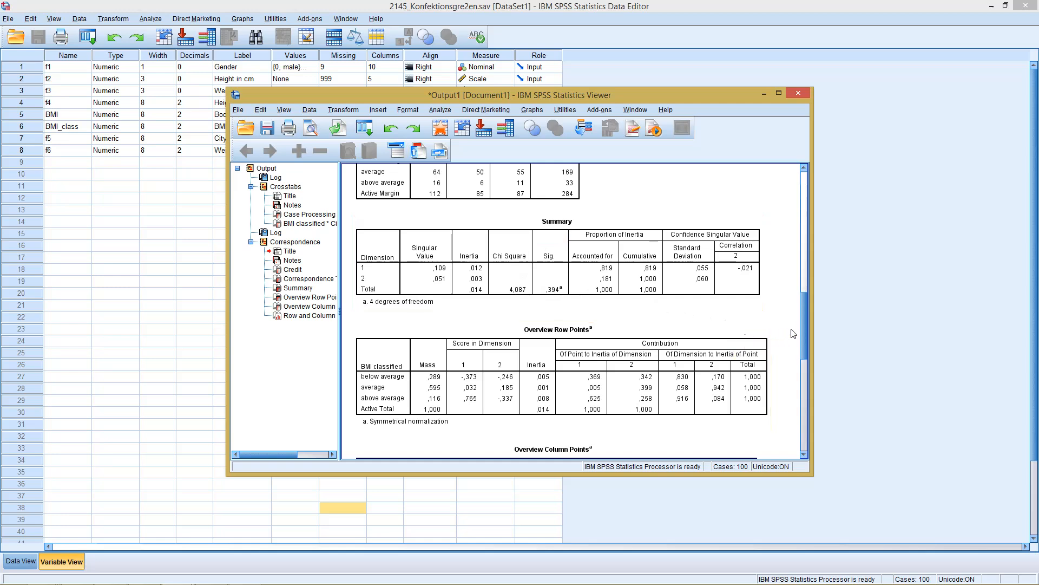
pyautogui.moveTo(800, 329); pyautogui.dragTo(801, 349)
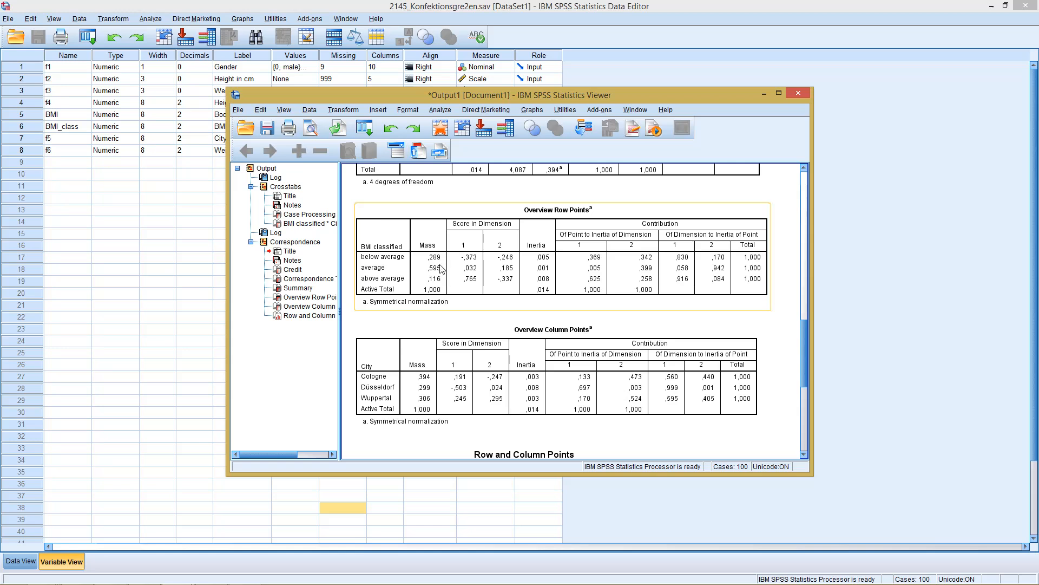
# Step: Select the Overview Column Points table beneath the row points overview
pyautogui.click(477, 352)
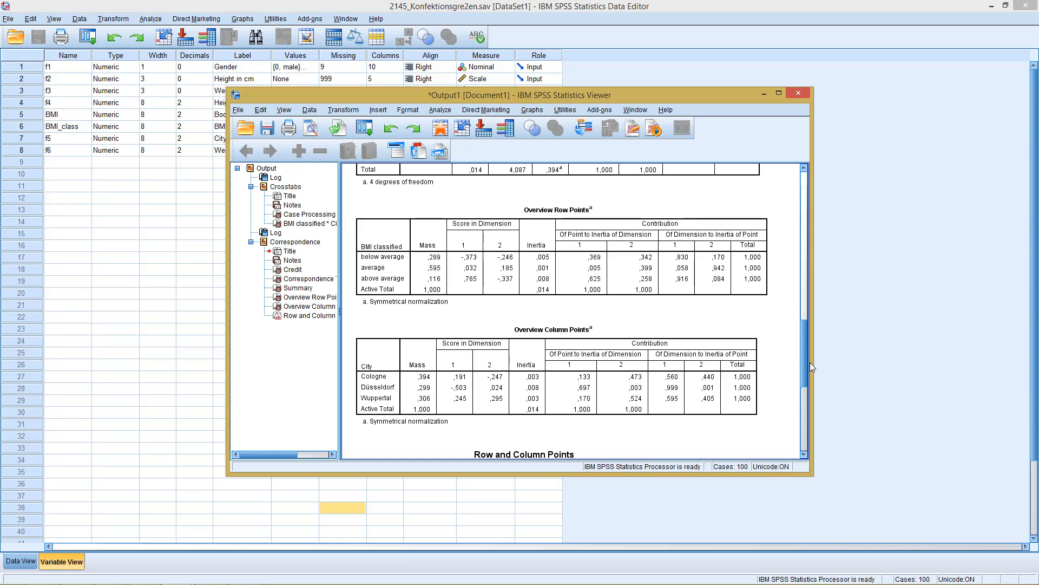
pyautogui.moveTo(810, 362); pyautogui.dragTo(805, 436)
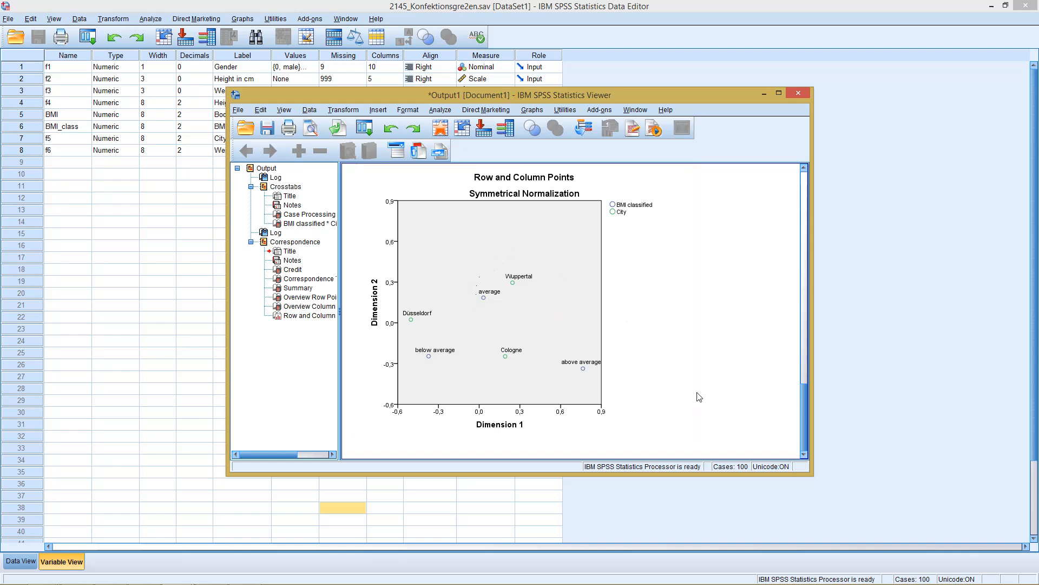
pyautogui.moveTo(805, 398); pyautogui.dragTo(802, 268)
# Step: Scroll back up and select the Correspondence Table of BMI class by city counts
pyautogui.click(446, 227)
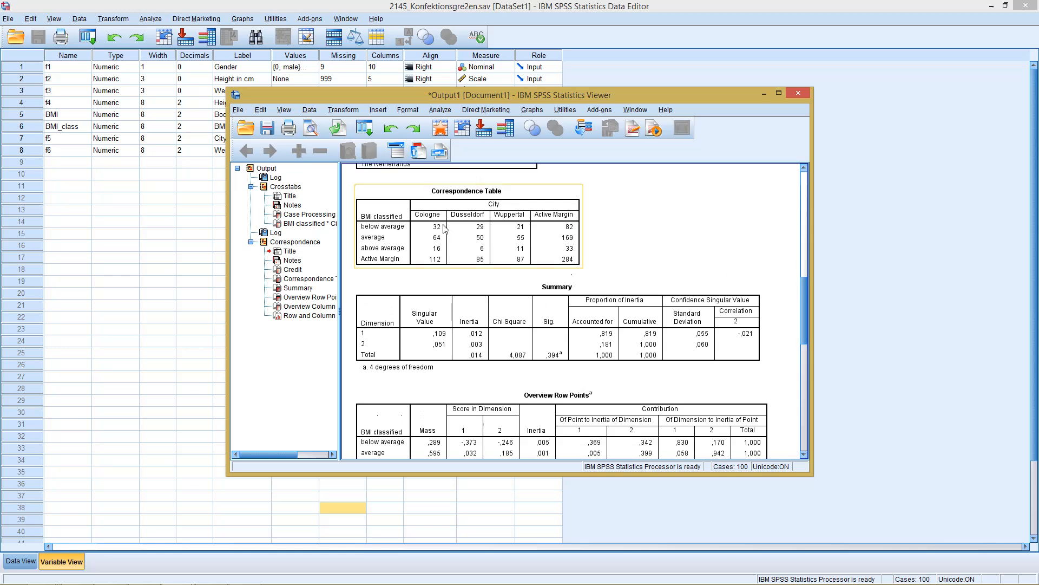